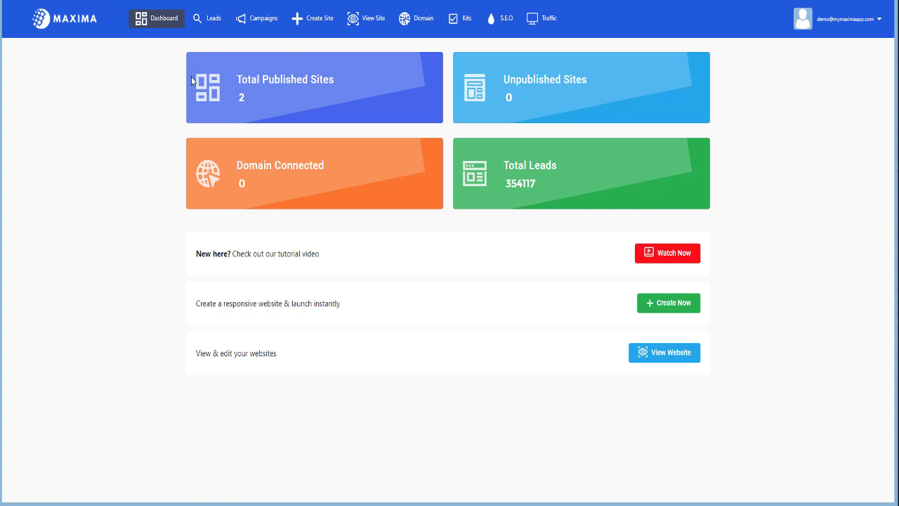
Open the first site, Freelance Executive Assistant, for editing from the View Site list.
click(371, 23)
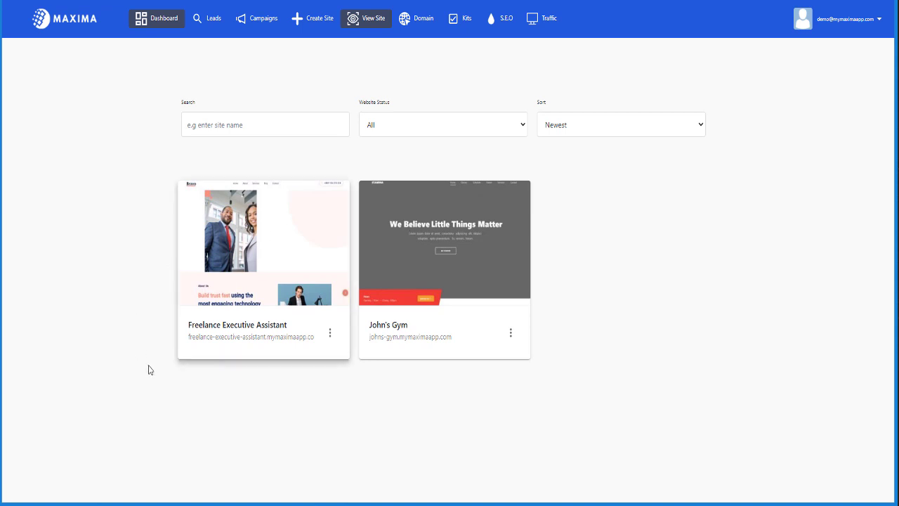
click(330, 339)
click(335, 365)
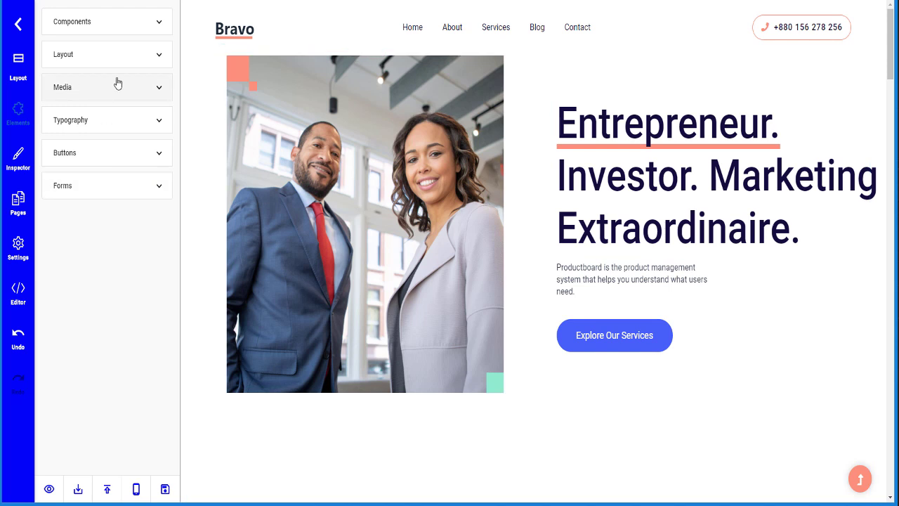
Set the Bravo hero image's padding and margin to 1 on all sides.
click(393, 151)
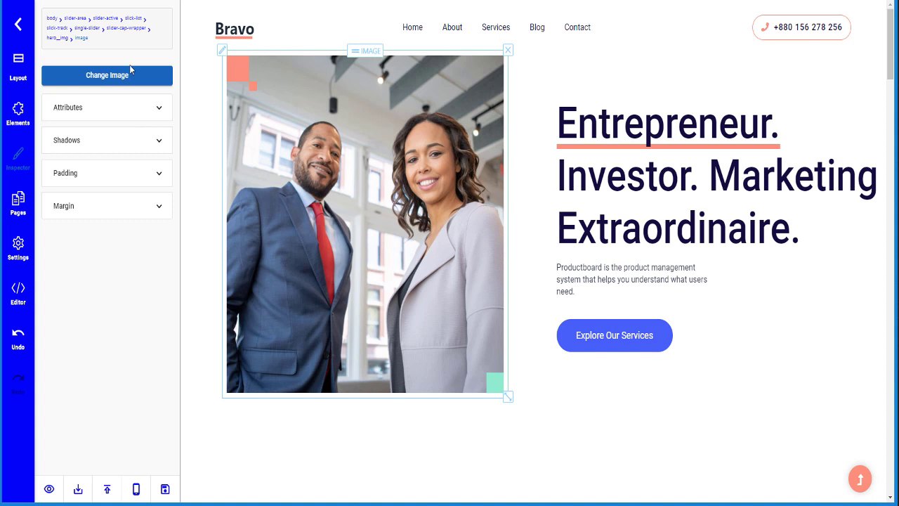
click(121, 173)
drag(53, 239, 111, 238)
click(112, 216)
click(125, 217)
click(59, 221)
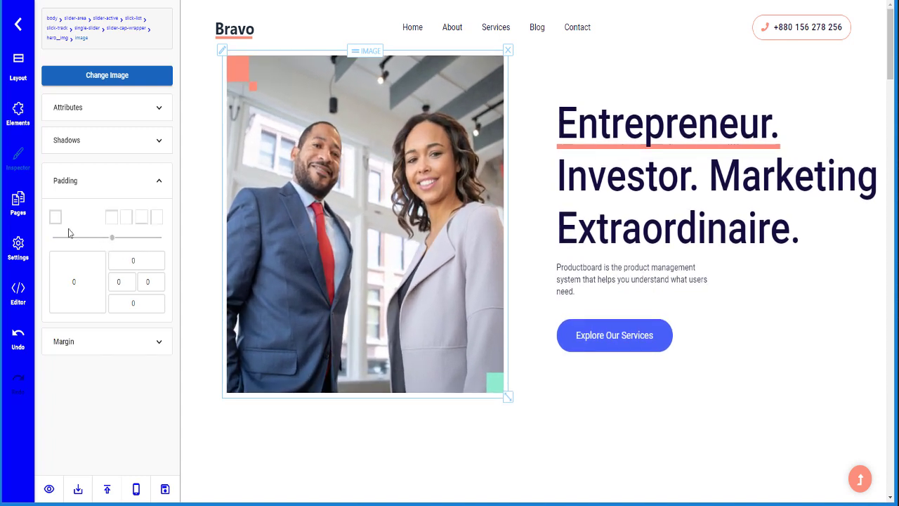
drag(103, 236, 37, 243)
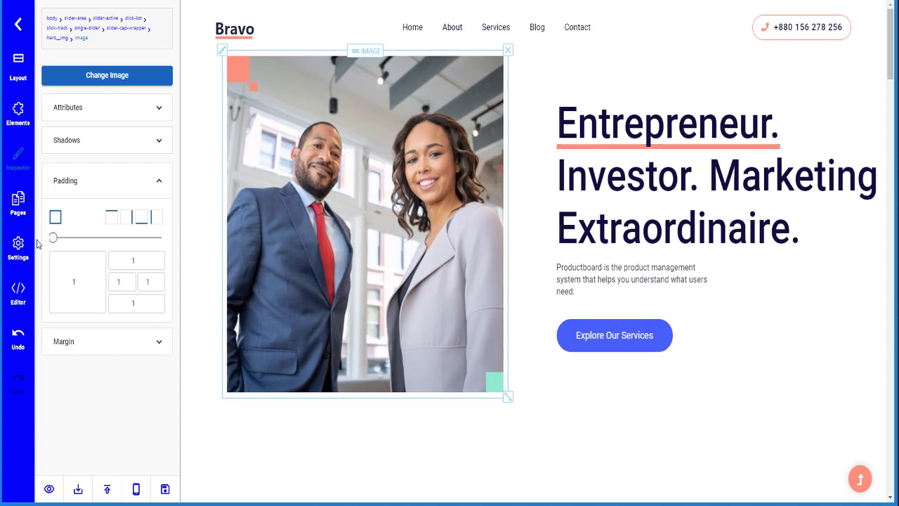
click(96, 344)
drag(53, 271, 4, 270)
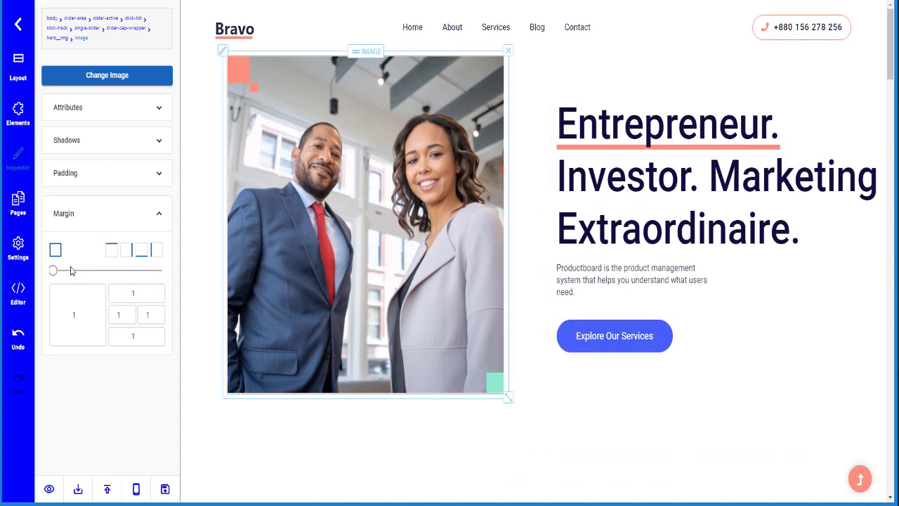
Cancel the Change Image file chooser and deselect the hero image, leaving it unchanged.
click(127, 80)
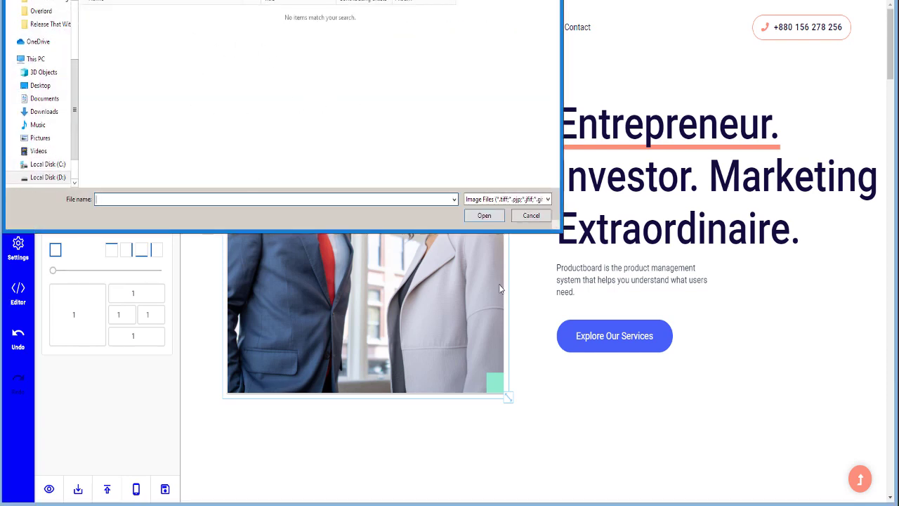
click(532, 216)
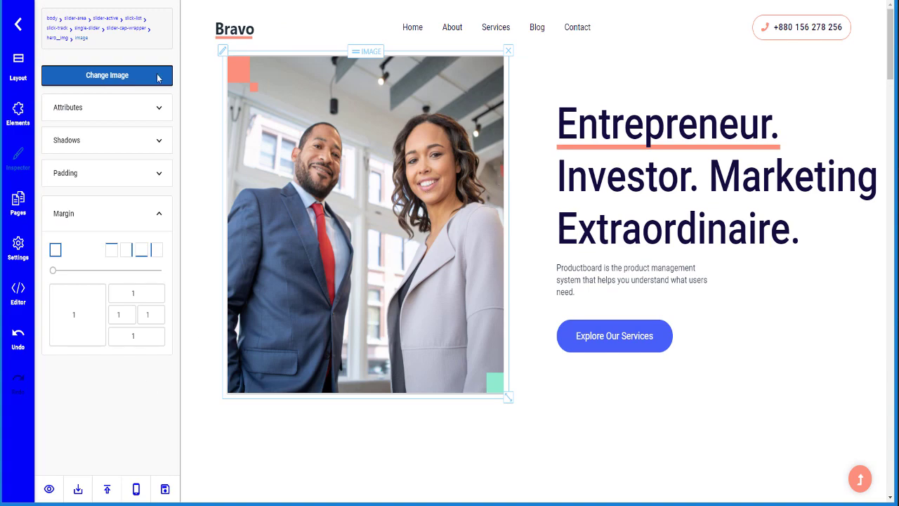
click(20, 26)
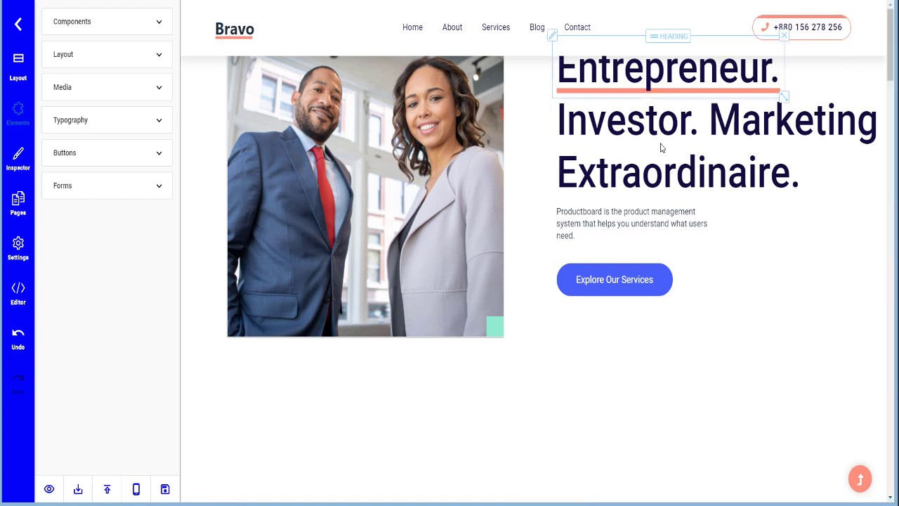
Expand the Components group in the side panel's element list.
click(667, 279)
click(400, 251)
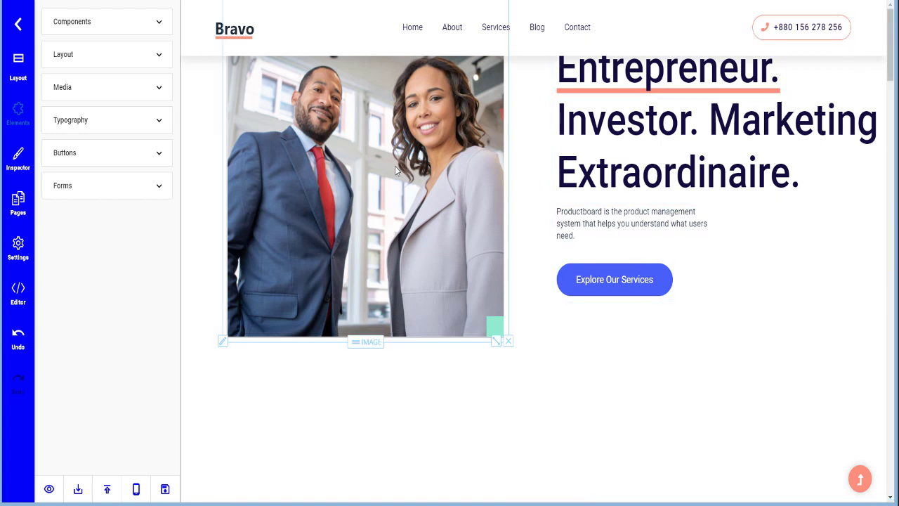
click(18, 62)
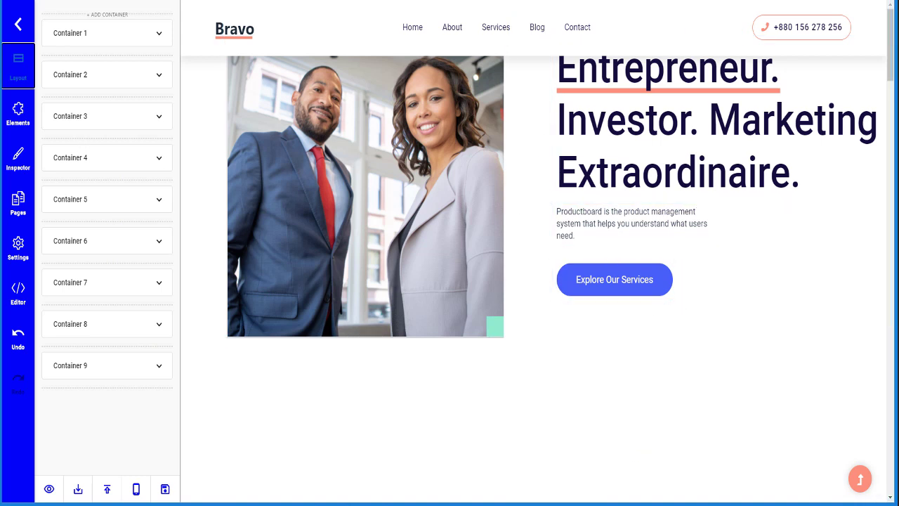
click(18, 110)
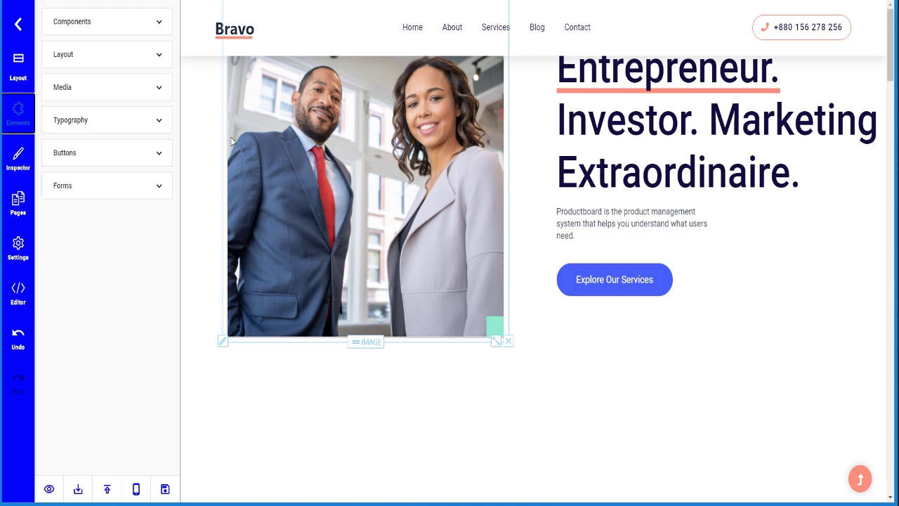
click(116, 22)
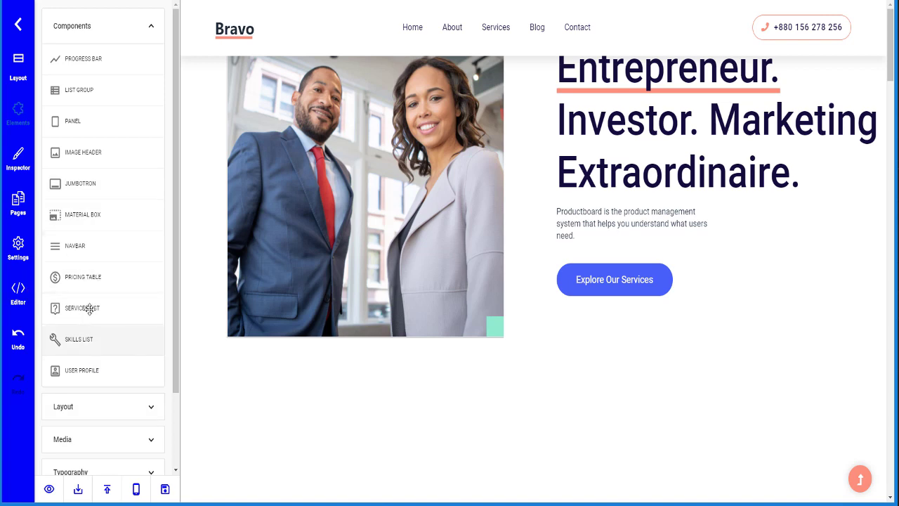
Place a Pricing Table (Basic $5, Intermediate $15, Advanced $99) below the hero section.
scroll(524, 406, down, 5)
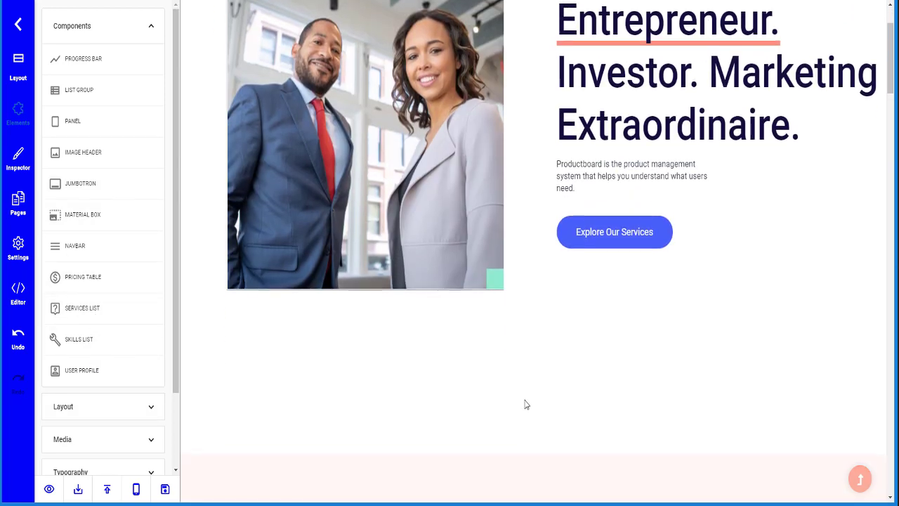
scroll(449, 176, up, 3)
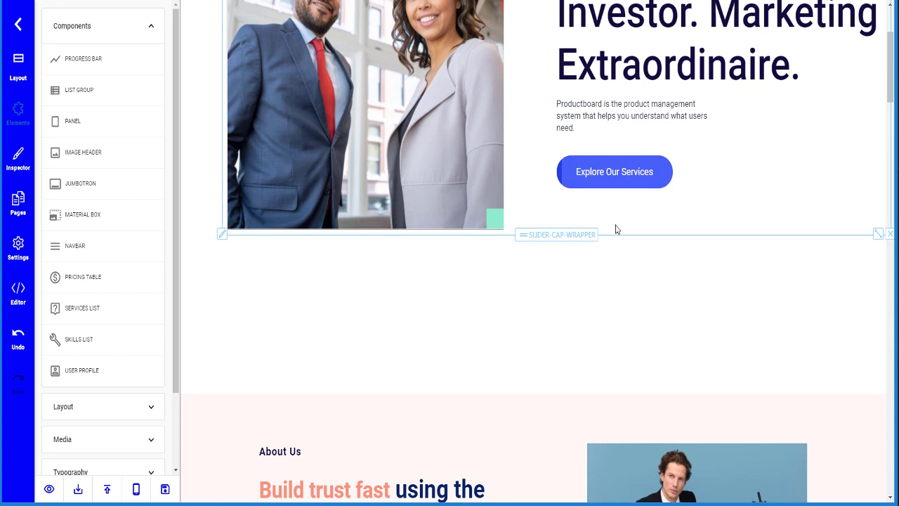
scroll(617, 229, up, 3)
scroll(532, 74, down, 2)
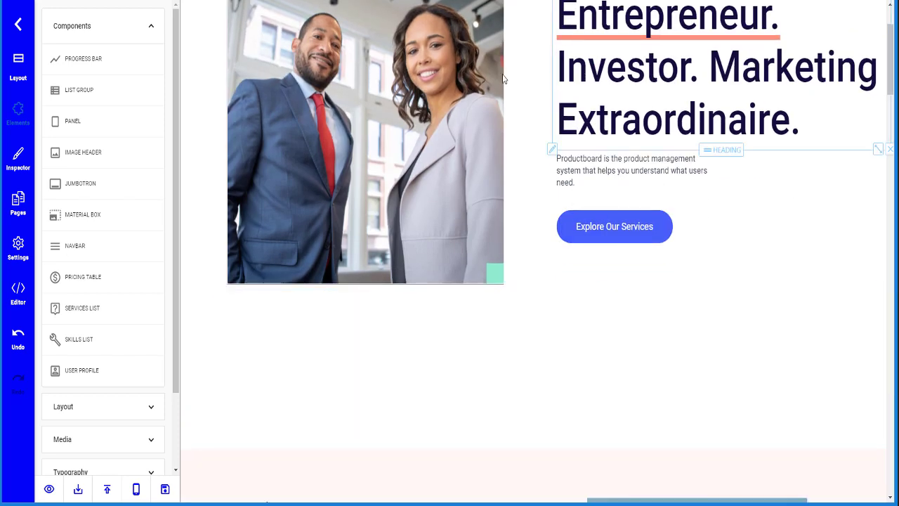
scroll(478, 246, up, 1)
scroll(379, 330, down, 1)
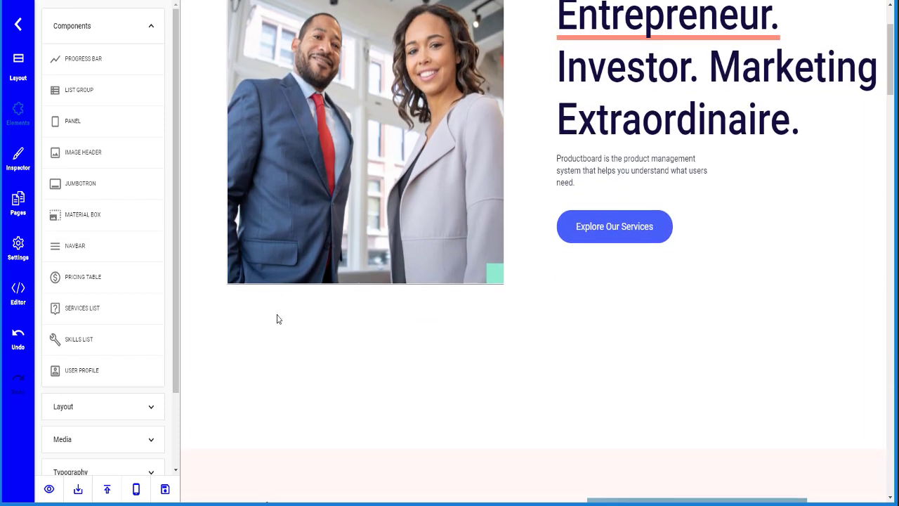
mouse_move(90, 279)
mouse_down()
mouse_move(204, 294)
mouse_move(344, 435)
mouse_move(371, 387)
mouse_move(361, 423)
mouse_move(349, 393)
mouse_move(345, 432)
mouse_move(421, 381)
mouse_move(432, 398)
mouse_move(368, 321)
mouse_move(364, 189)
mouse_move(347, 176)
mouse_move(359, 181)
mouse_move(360, 173)
mouse_up()
Select the Basic plan's $5 price heading to bring up its style settings.
scroll(360, 172, up, 5)
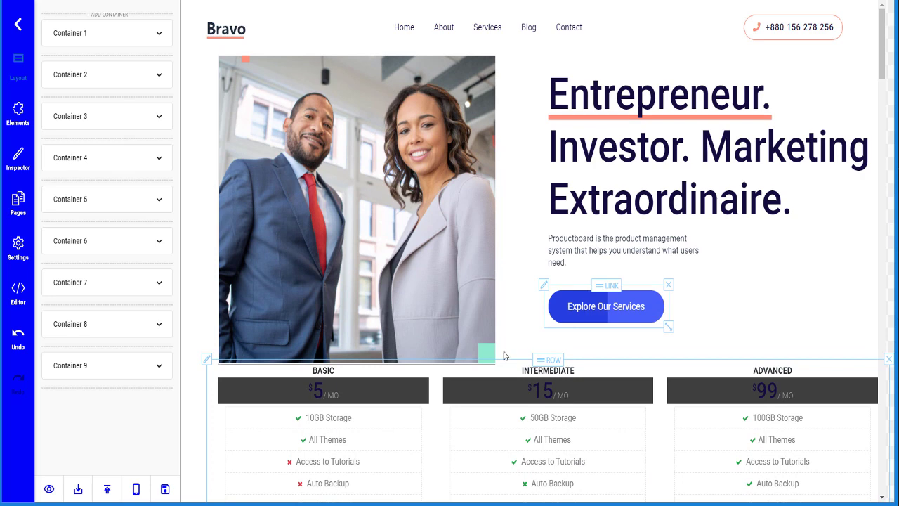
scroll(562, 335, down, 3)
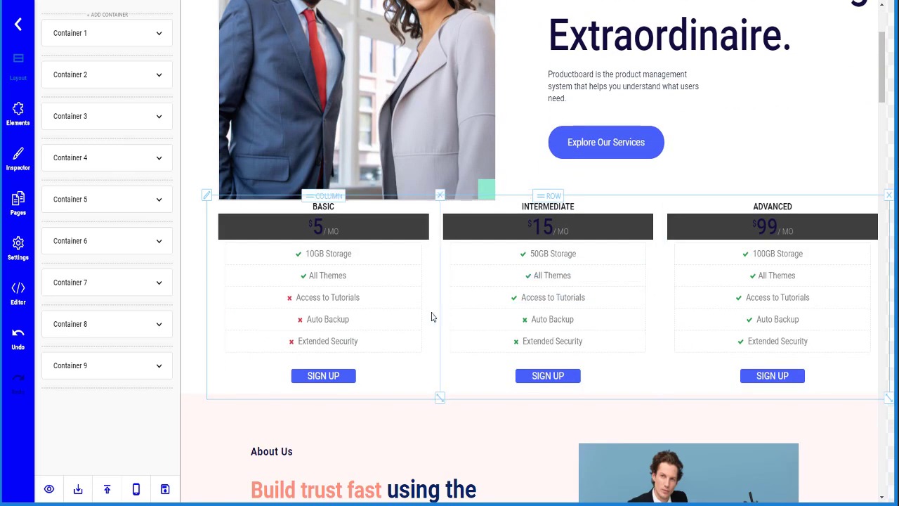
click(323, 376)
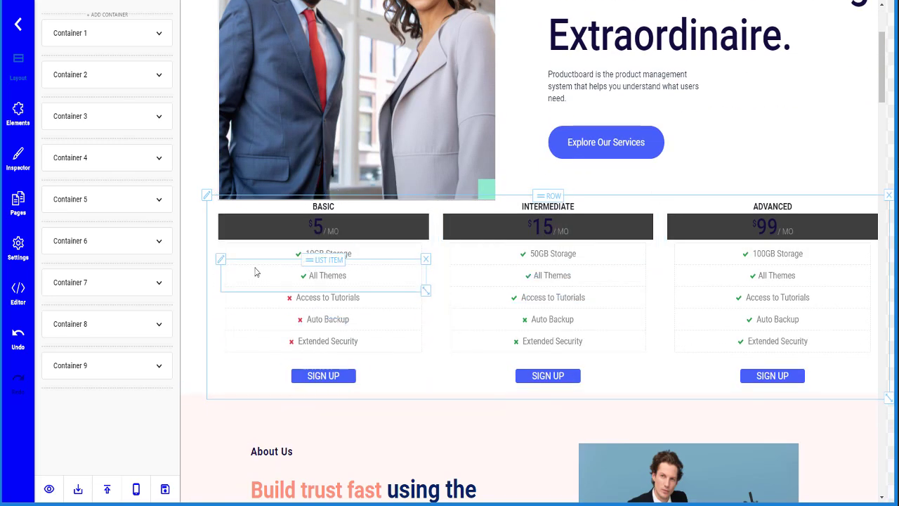
click(374, 226)
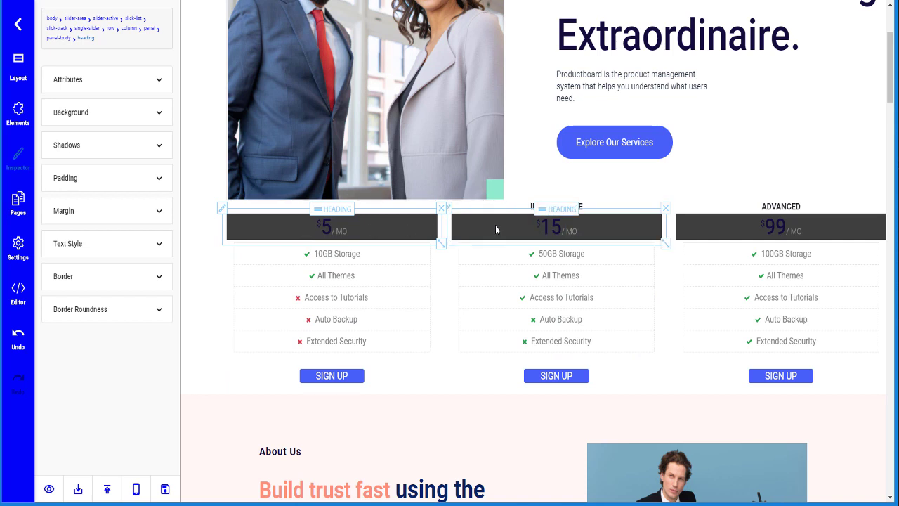
click(546, 317)
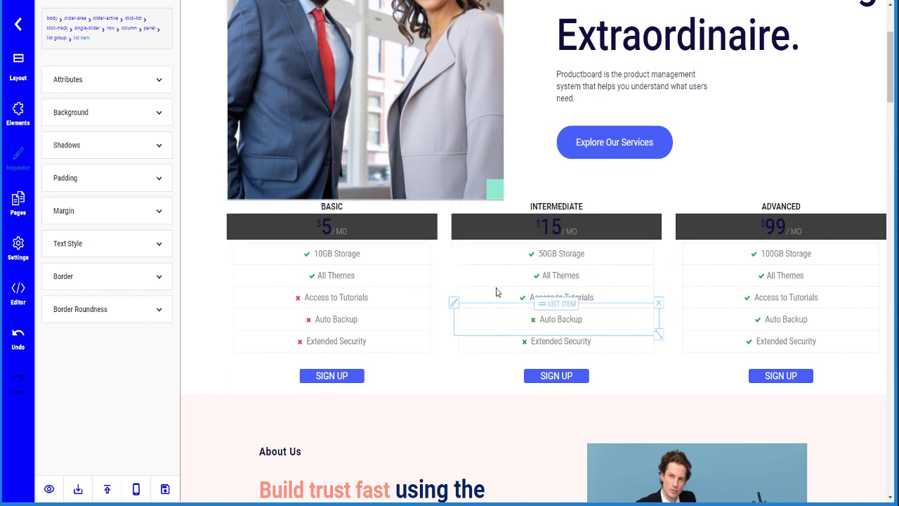
click(324, 225)
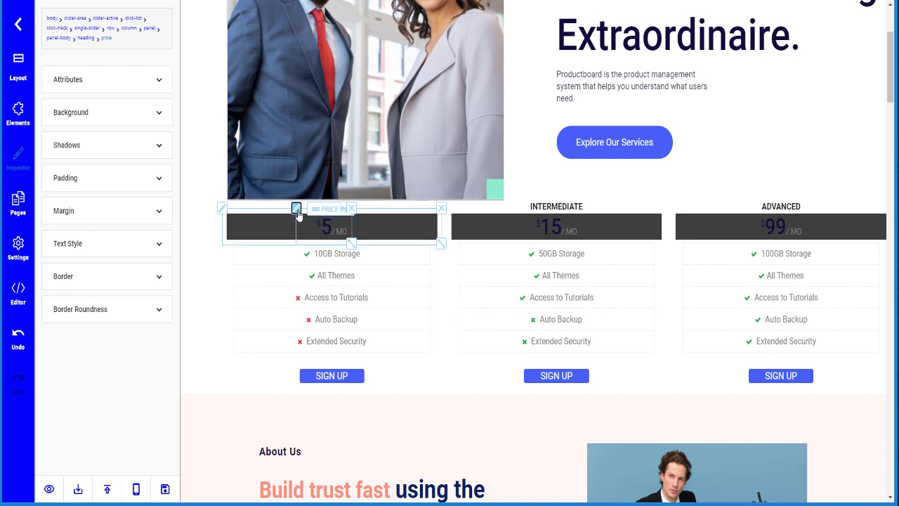
click(296, 210)
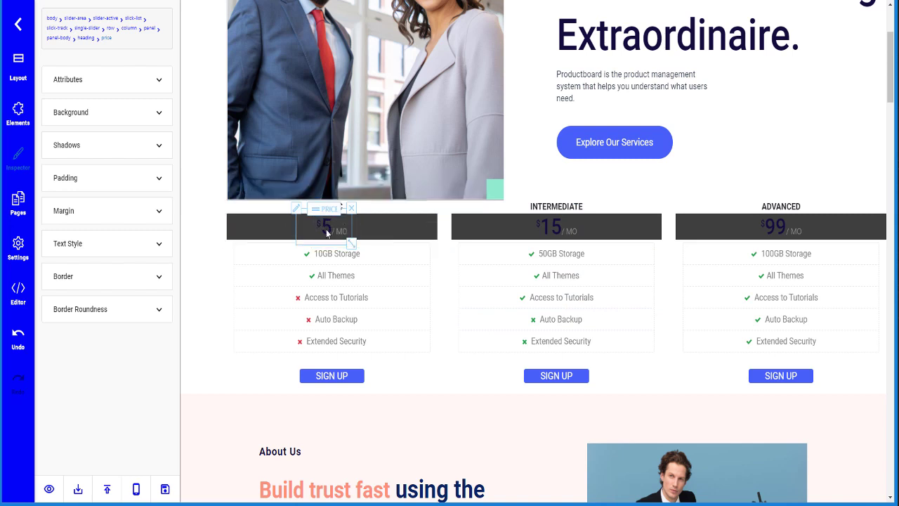
double_click(347, 228)
Lighten the $5 heading's text colour in its Text Style settings.
click(261, 223)
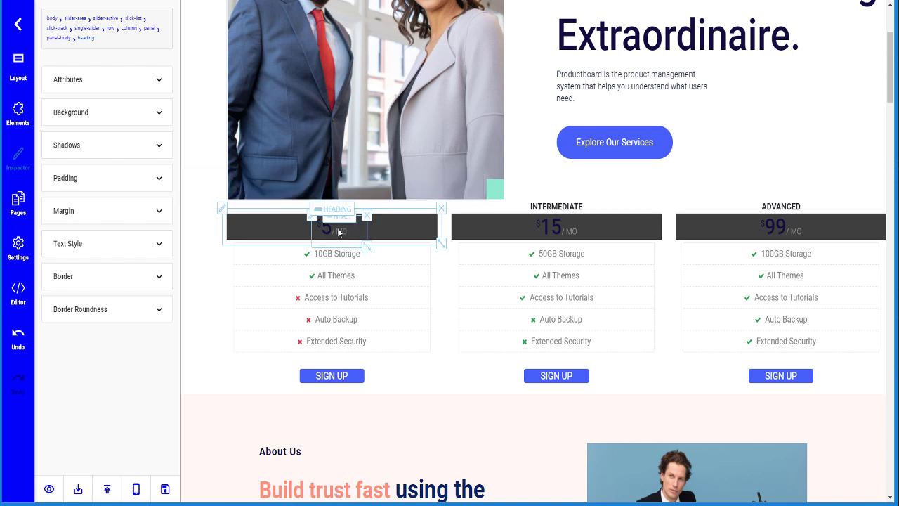
click(101, 251)
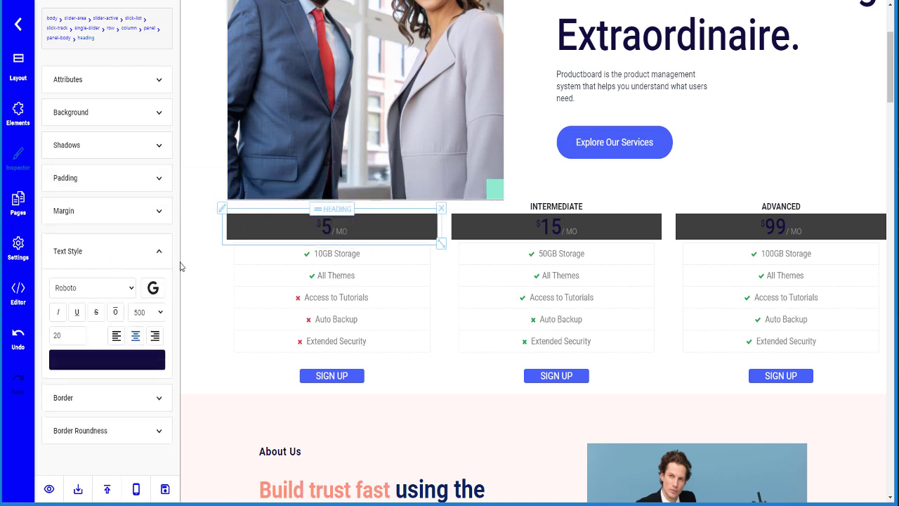
click(129, 369)
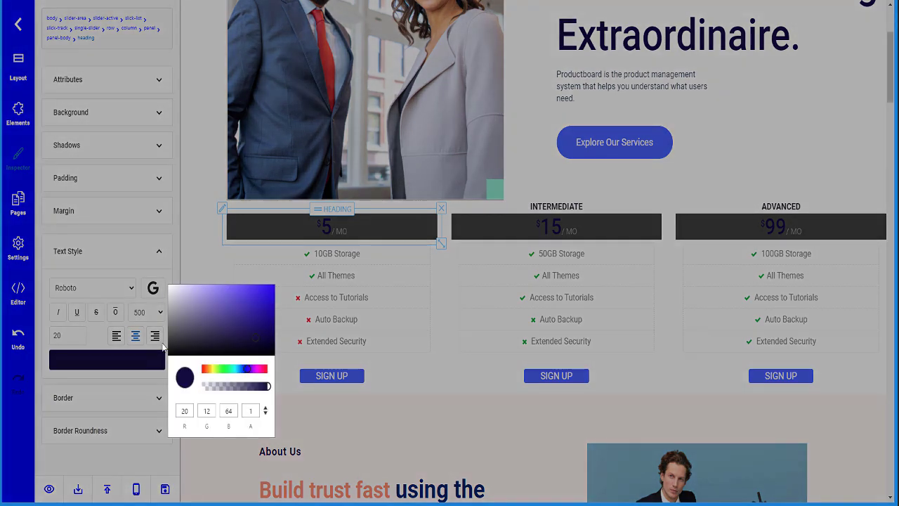
drag(183, 313, 171, 294)
click(338, 281)
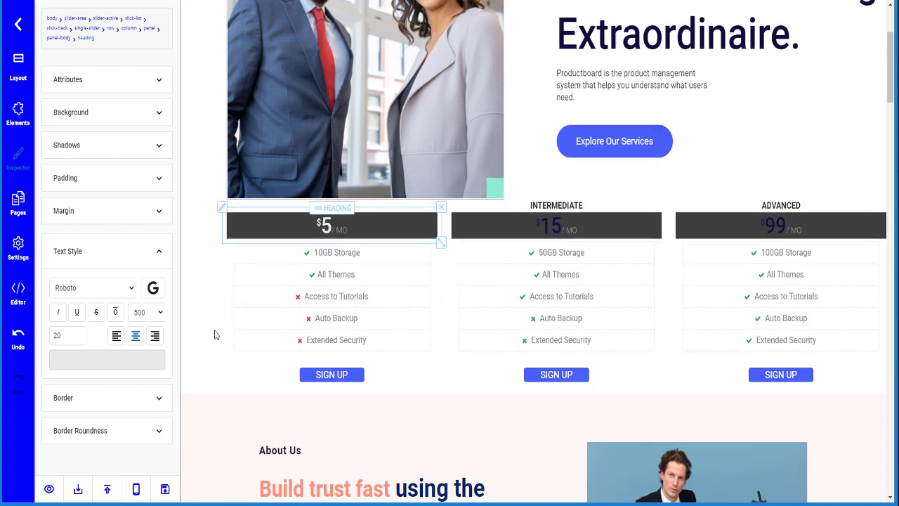
Set the $5 heading's text colour to pure white.
scroll(215, 335, down, 3)
click(107, 360)
click(179, 324)
drag(179, 307, 157, 266)
click(445, 121)
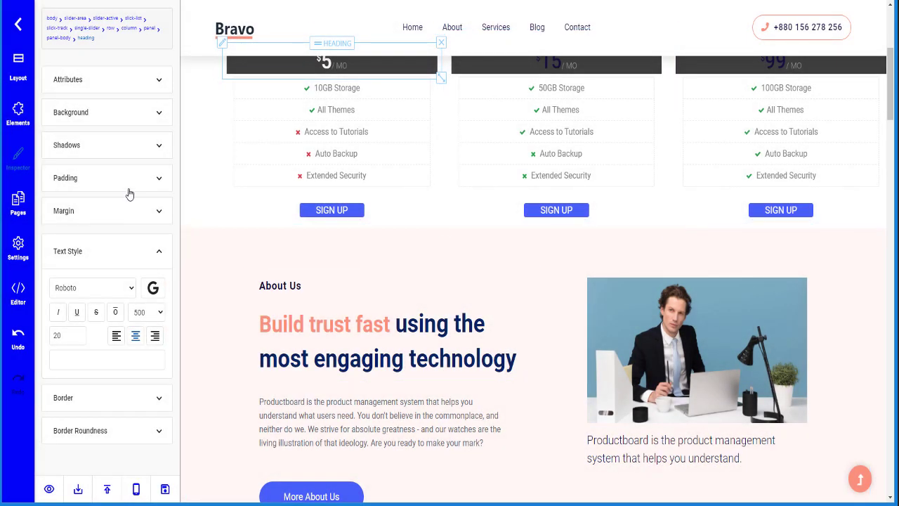
Make the Intermediate plan's $15 price text white (255,255,255).
click(160, 251)
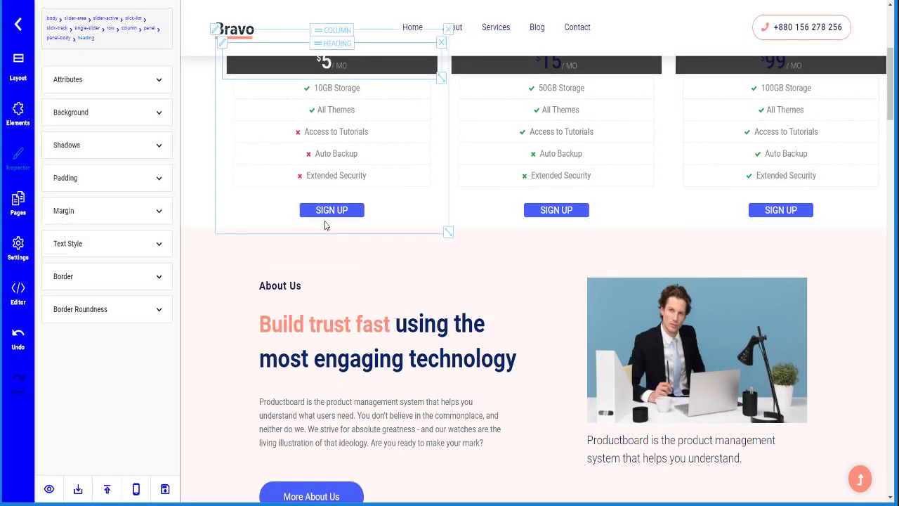
scroll(442, 190, up, 4)
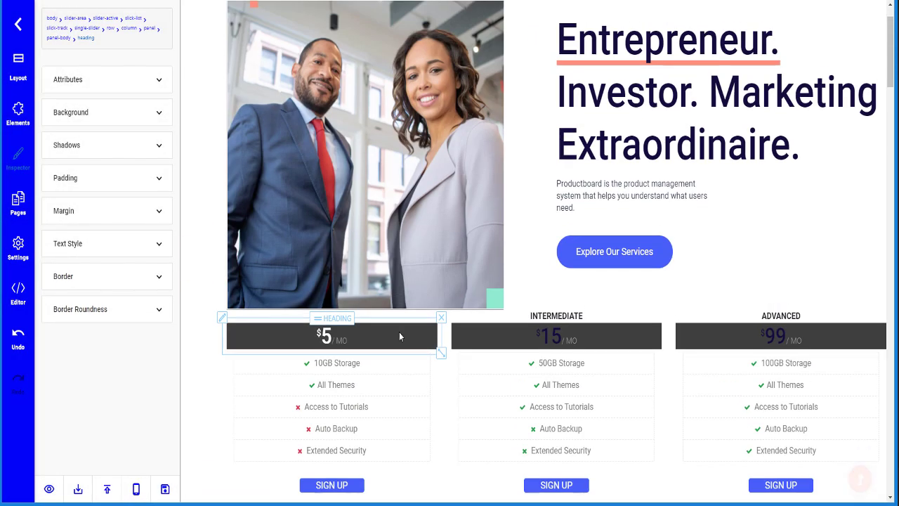
double_click(553, 336)
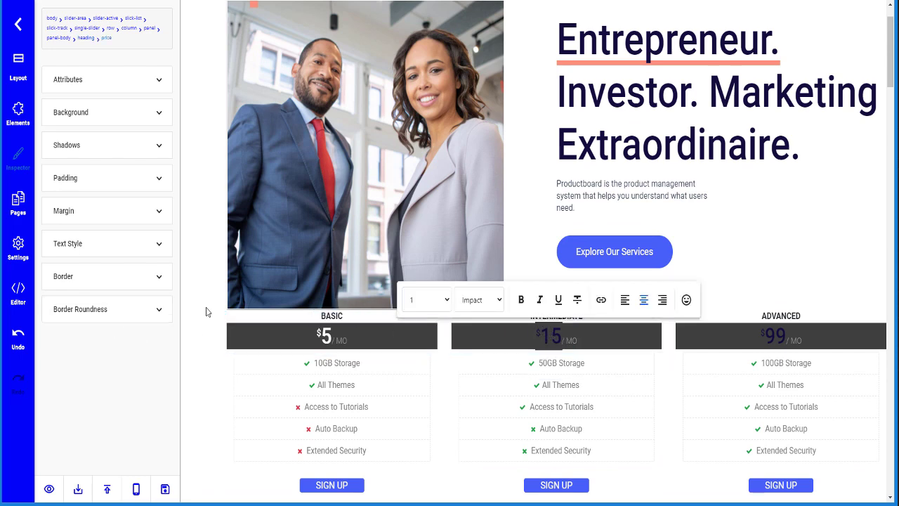
click(132, 246)
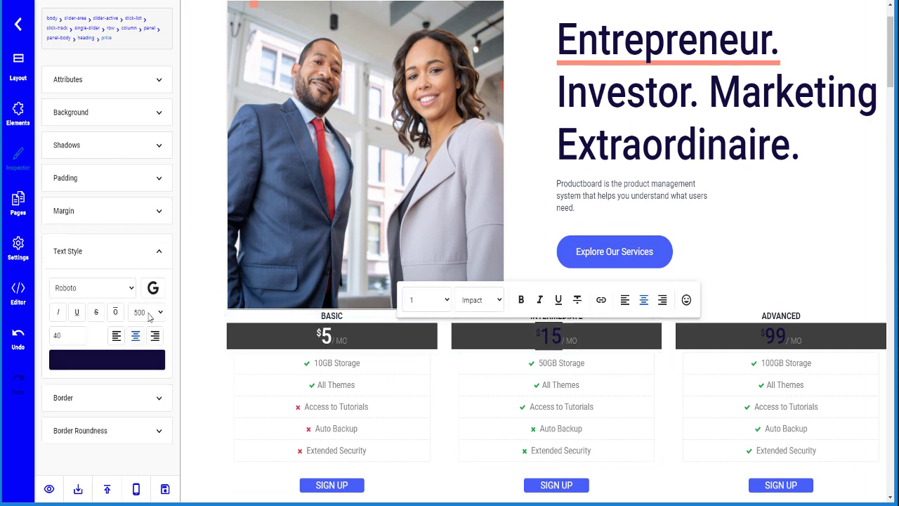
click(135, 359)
click(192, 306)
click(168, 284)
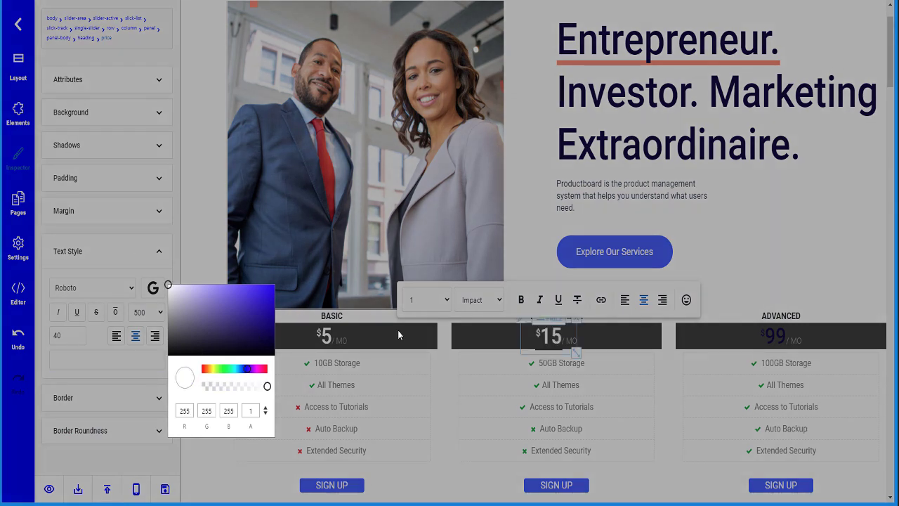
click(461, 363)
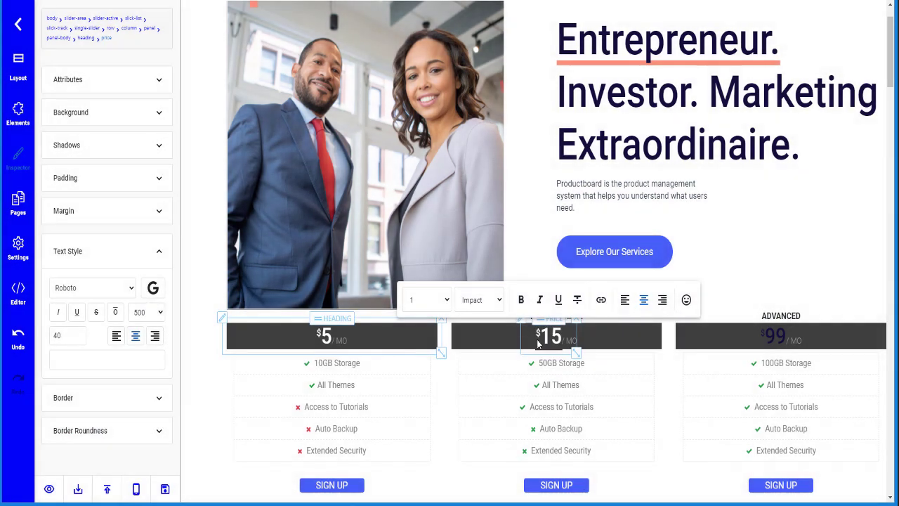
Make the Advanced plan's $99 price text white to match.
click(776, 337)
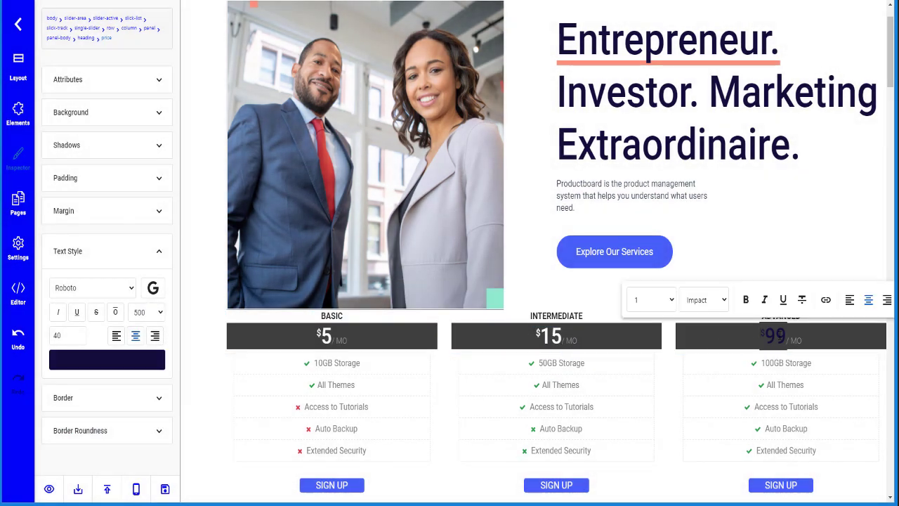
double_click(776, 336)
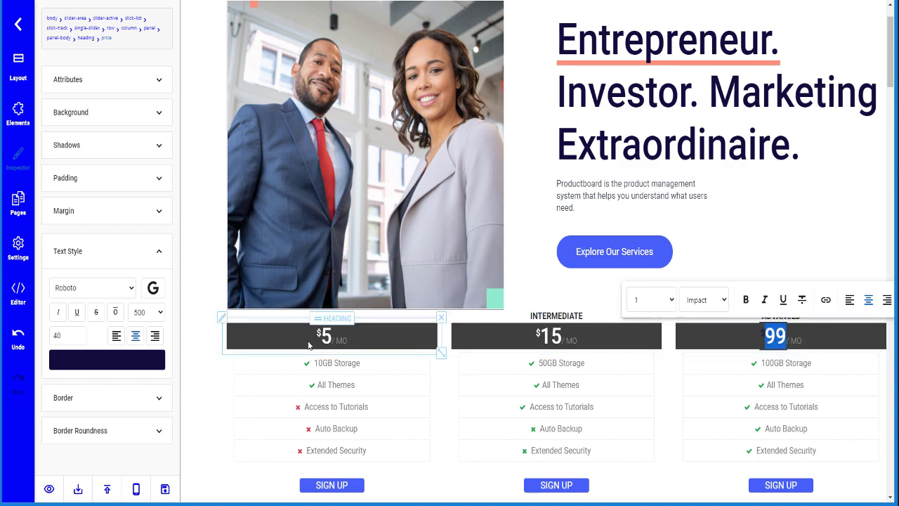
click(120, 360)
click(211, 316)
drag(202, 315, 182, 249)
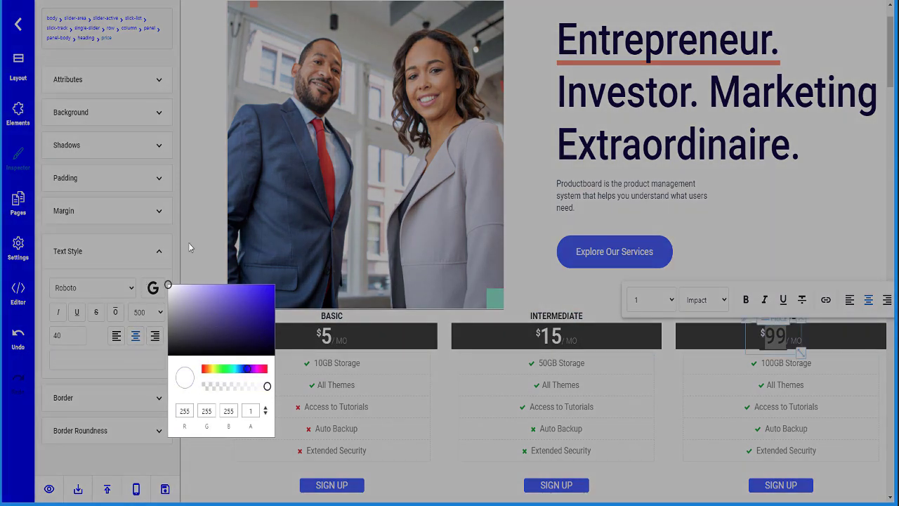
click(215, 255)
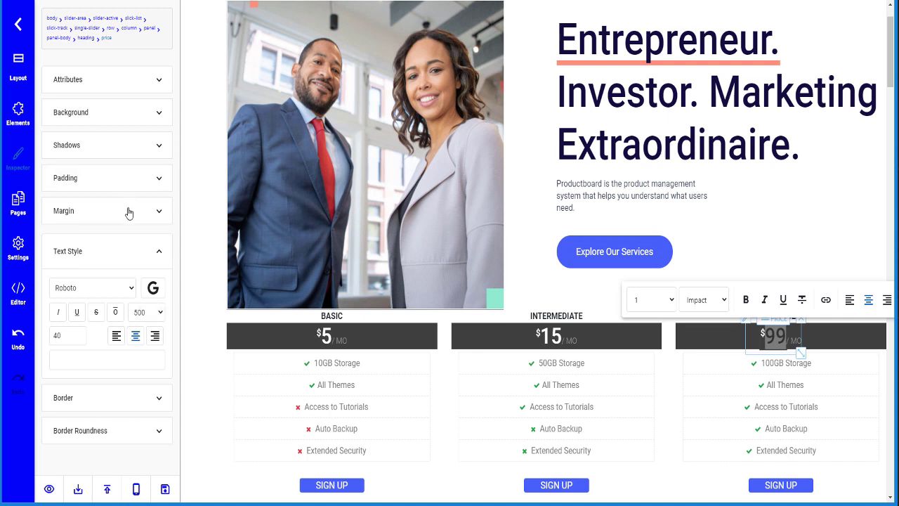